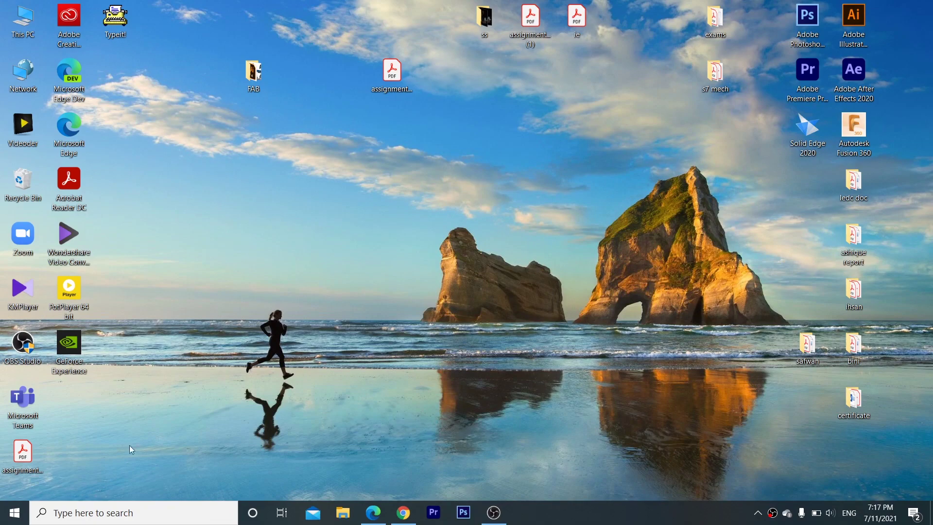
Step: Switch to Chrome, apply for channel monetization in YouTube Studio, and accept the YouTube Partner Program terms
left_click(403, 512)
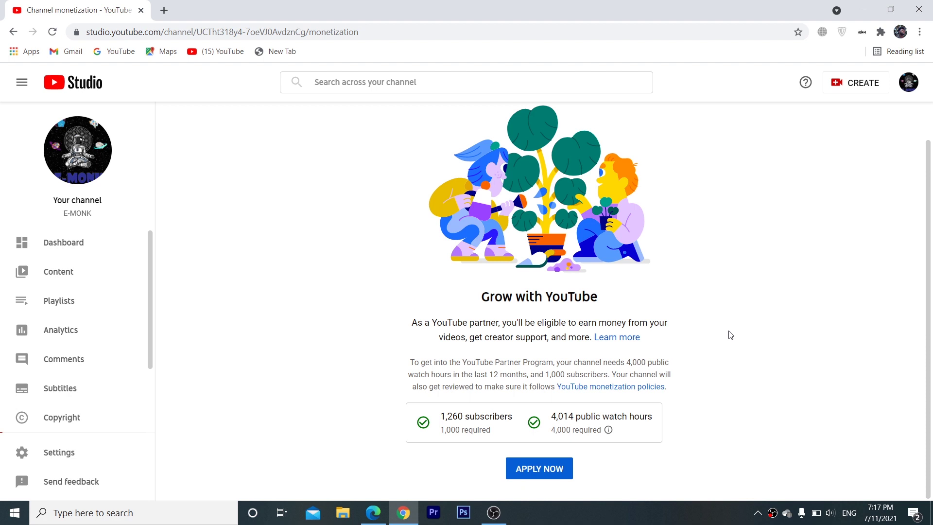
left_click(548, 469)
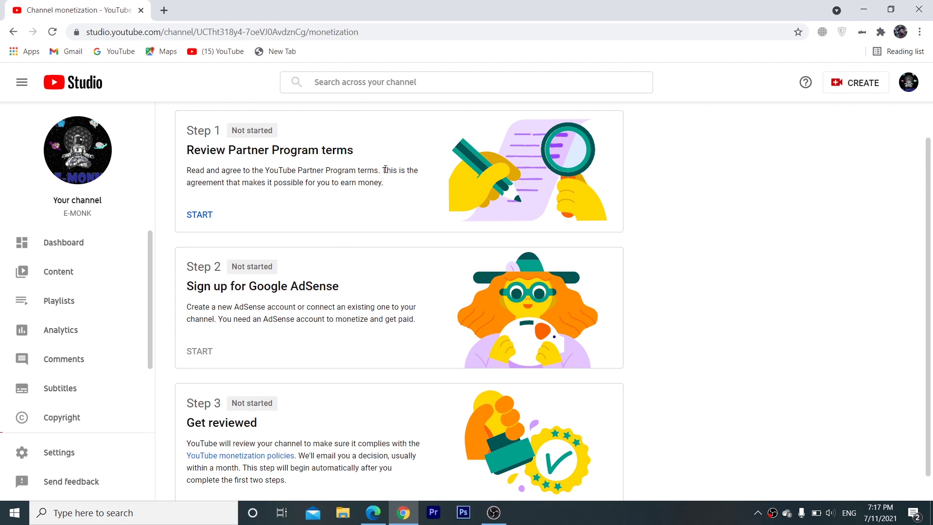
left_click(199, 215)
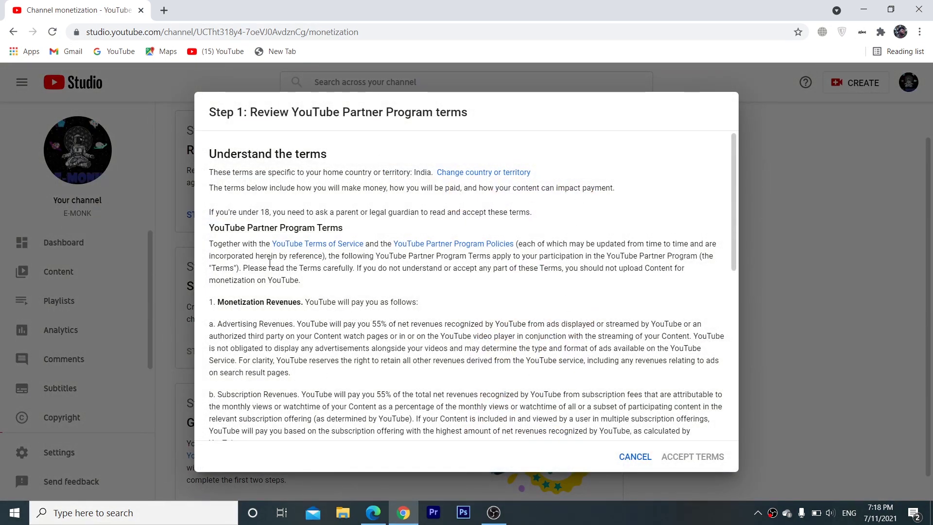
left_click_drag(735, 176, 737, 355)
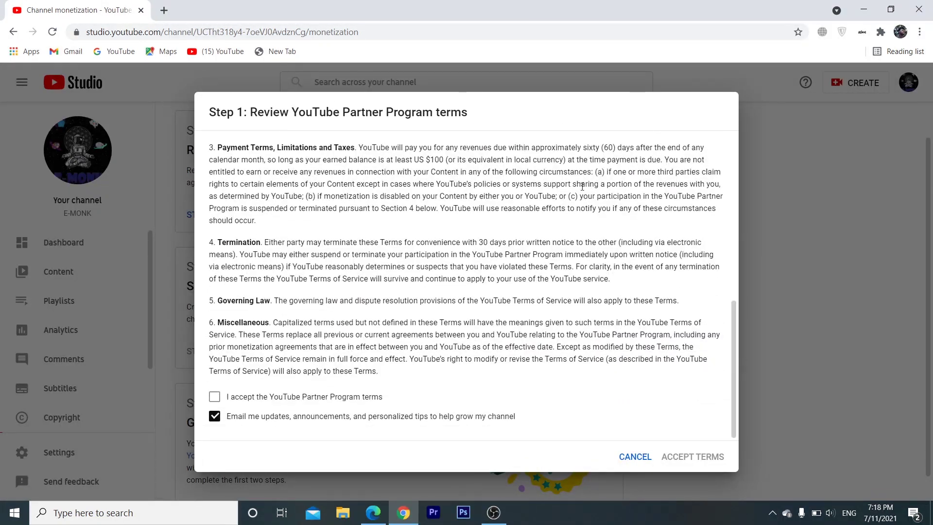
left_click(219, 396)
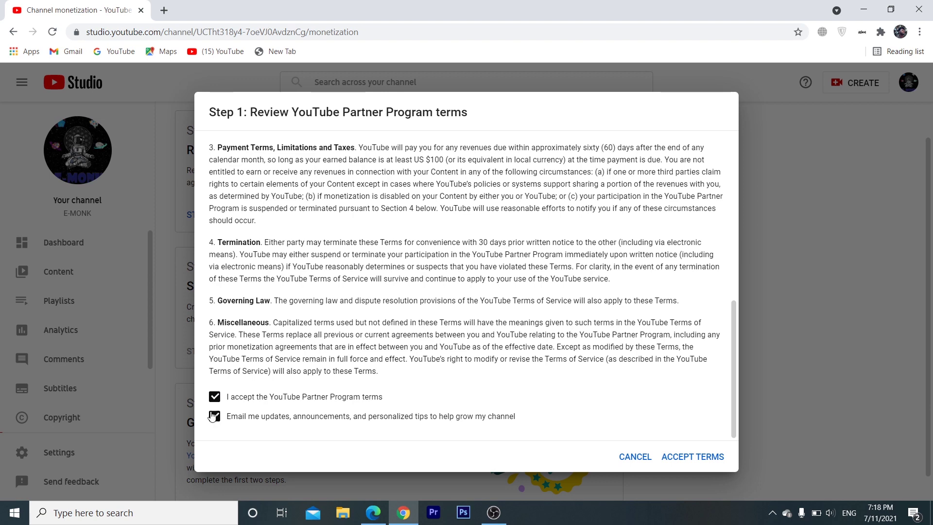
left_click(705, 459)
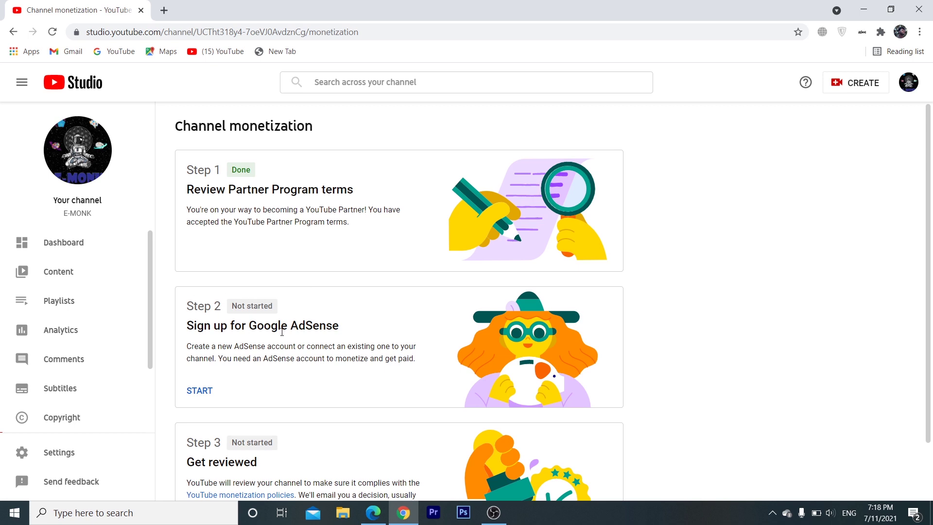
Step: Start the Google AdSense sign-up with "Yes, I have an existing account" and continue with the first listed Google account
left_click(197, 389)
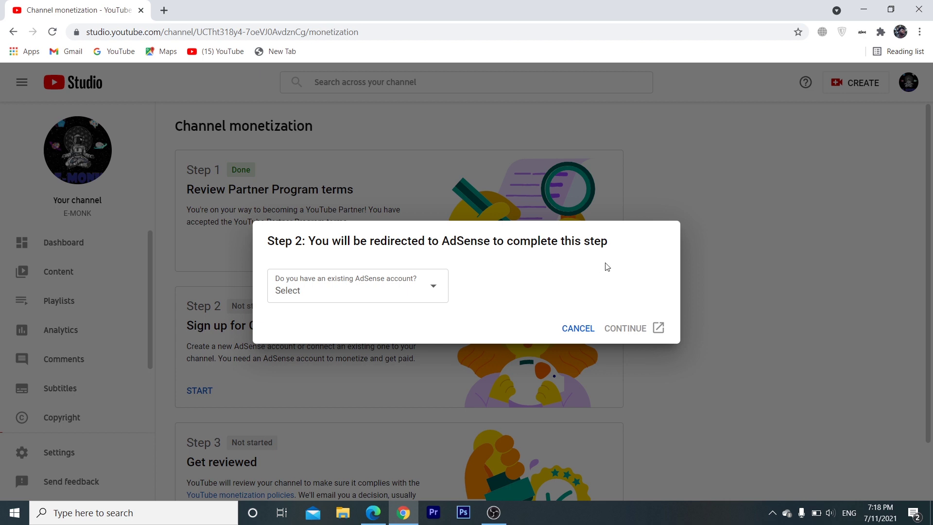
left_click(432, 290)
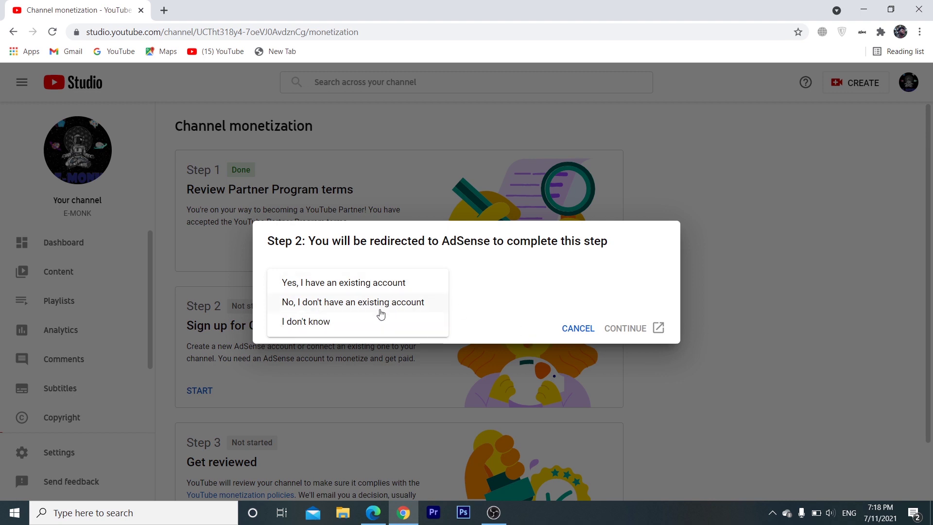
left_click(364, 286)
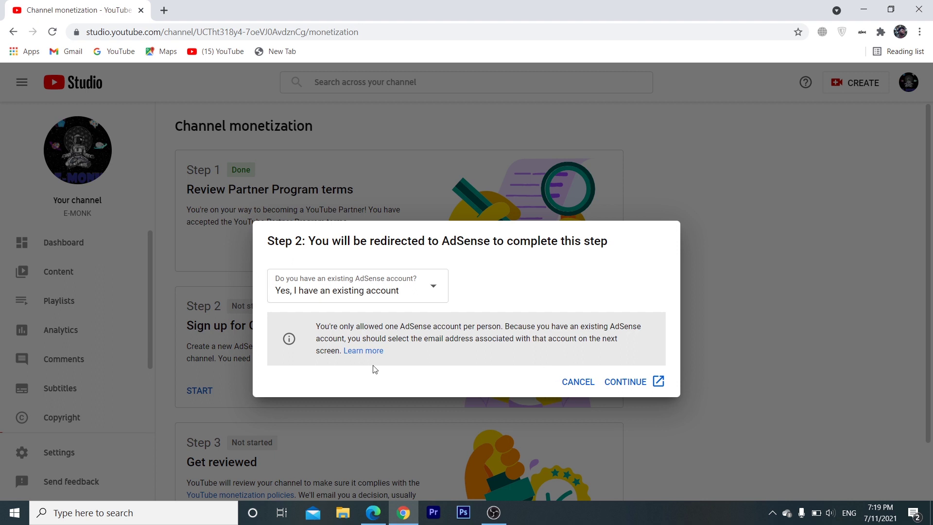
left_click(631, 381)
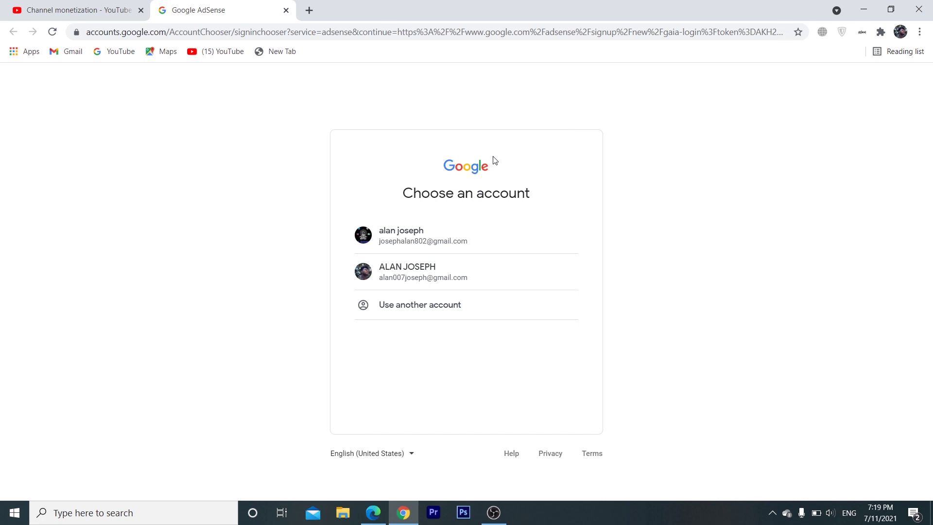
left_click(438, 229)
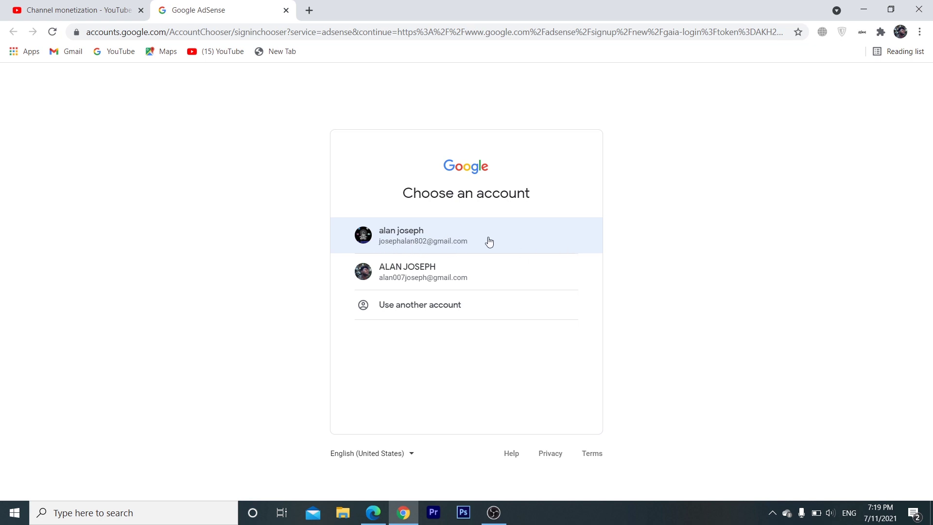
left_click(402, 241)
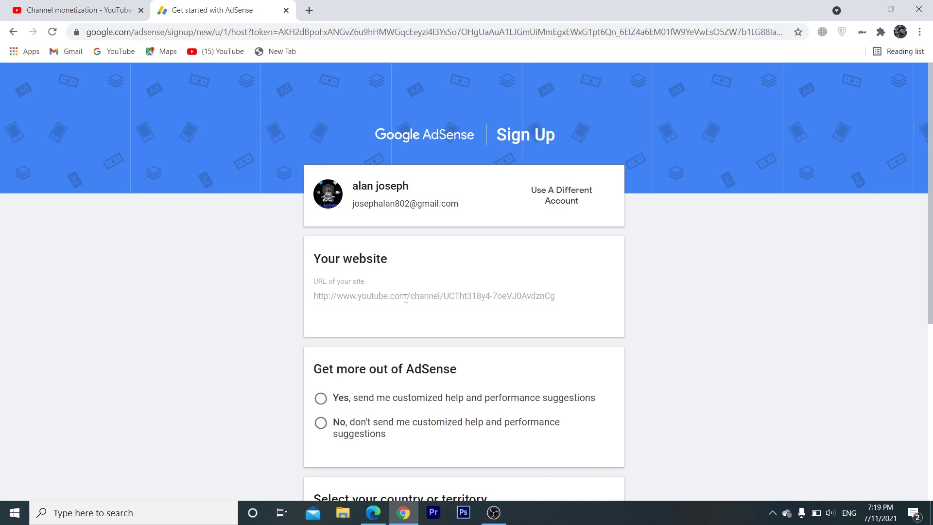
Step: Decline customized help and performance suggestions in the AdSense sign-up form
scroll(667, 311, "down", 2)
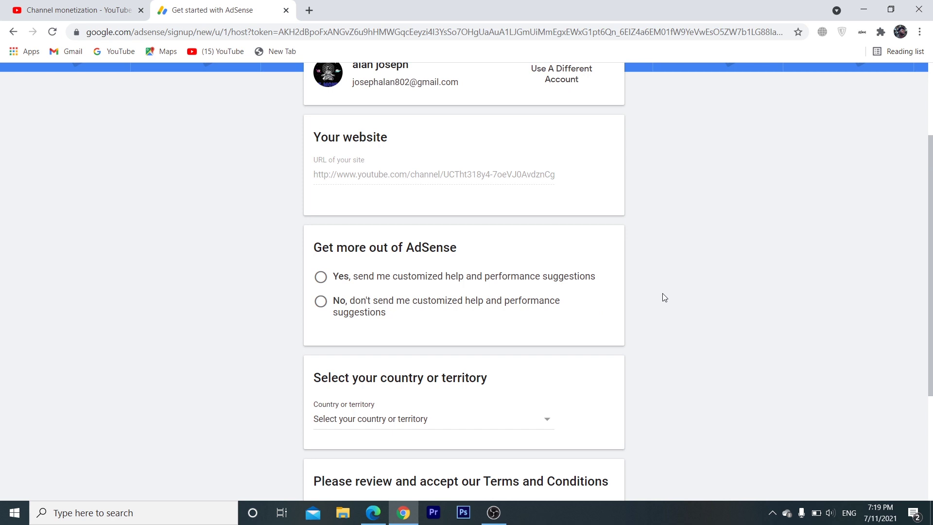
scroll(664, 297, "up", 1)
scroll(663, 298, "up", 1)
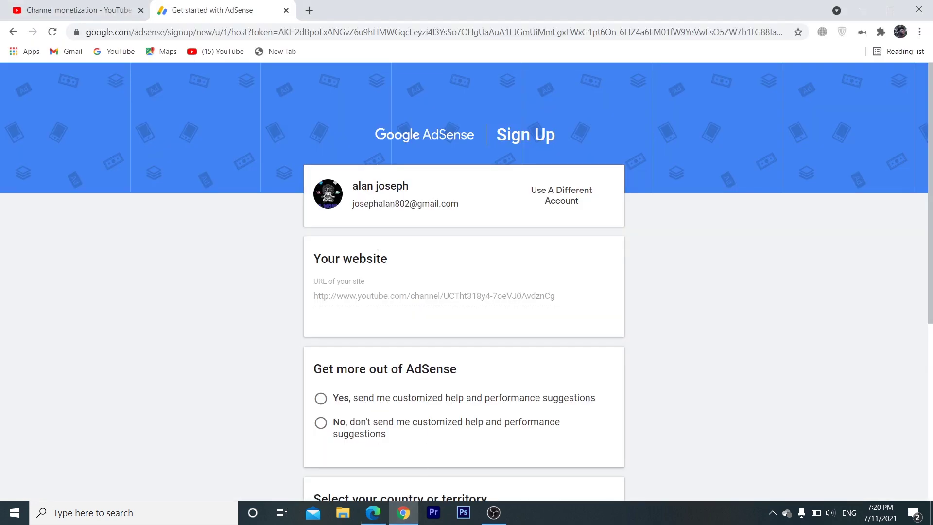
left_click(321, 422)
Step: Set the country or territory for the AdSense account to India
scroll(479, 316, "down", 3)
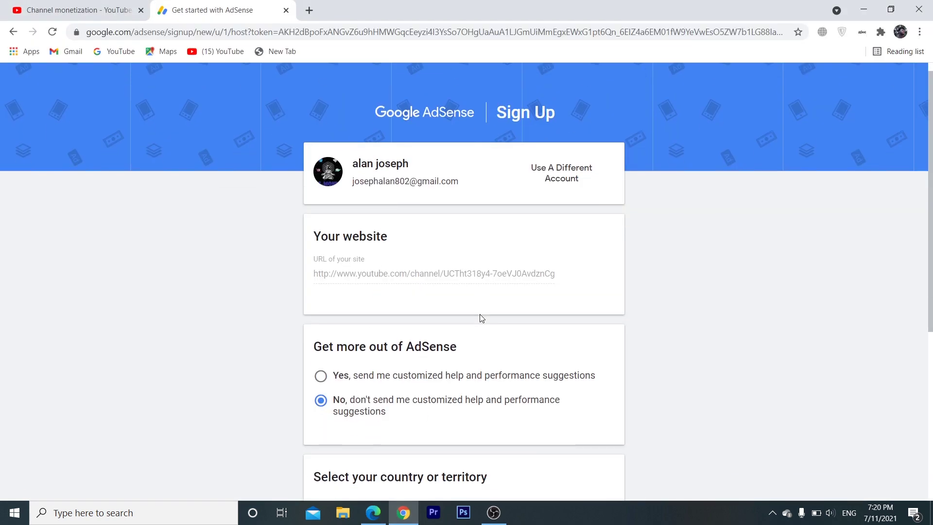
left_click(406, 359)
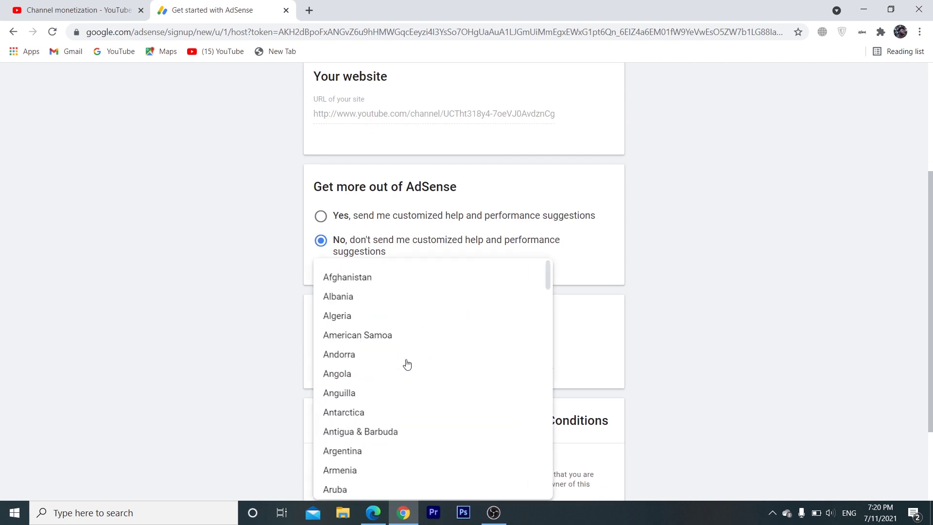
scroll(406, 357, "down", 3)
scroll(670, 294, "down", 2)
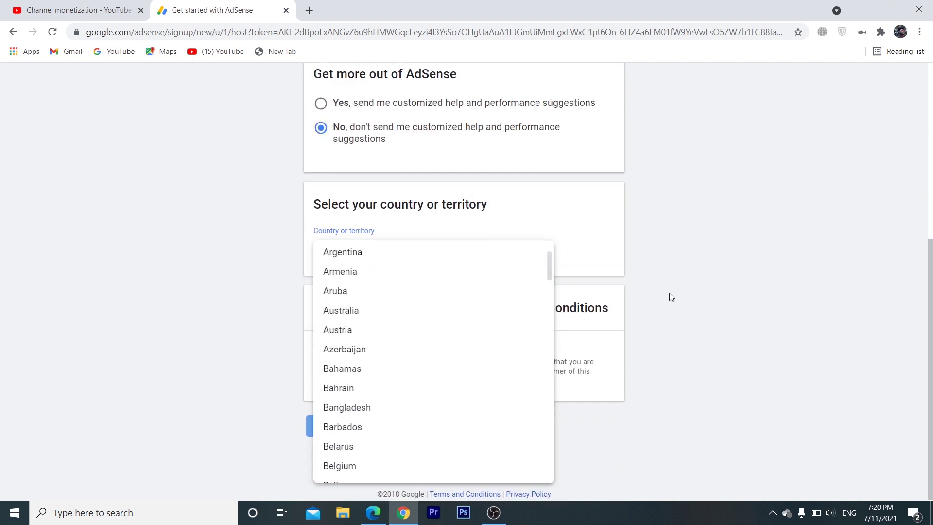
scroll(431, 322, "down", 9)
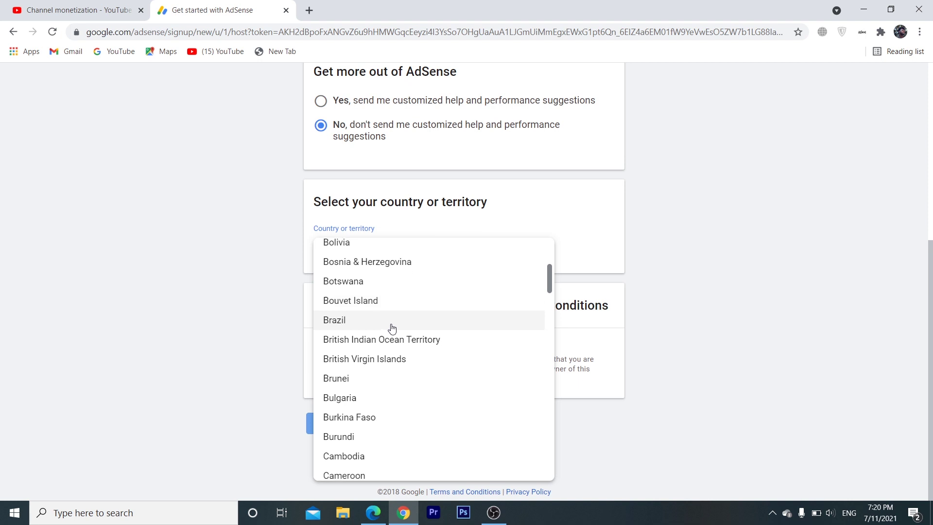
scroll(393, 331, "down", 4)
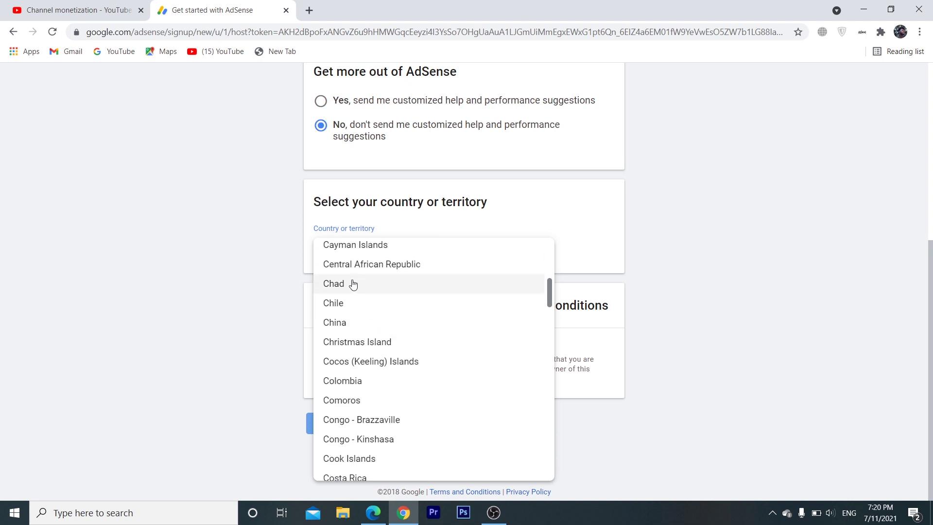
scroll(355, 292, "down", 2)
scroll(355, 302, "down", 9)
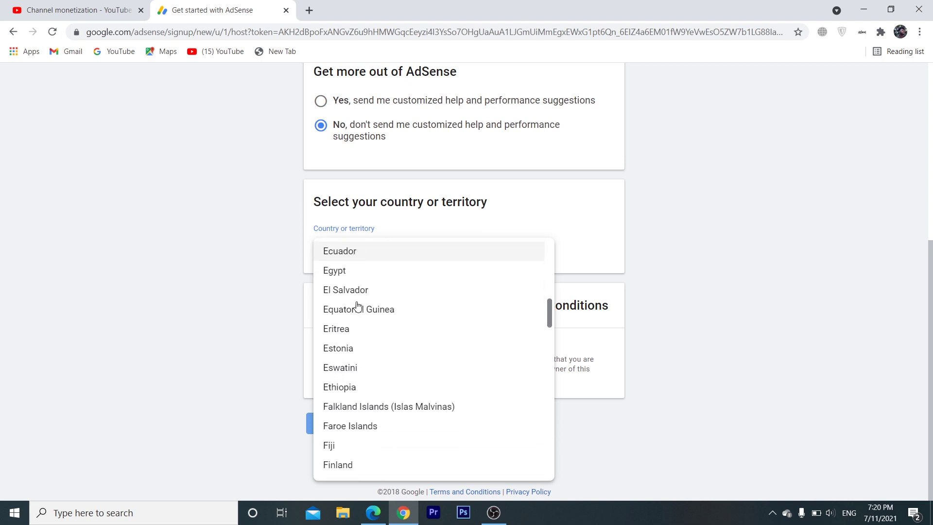
scroll(357, 305, "down", 10)
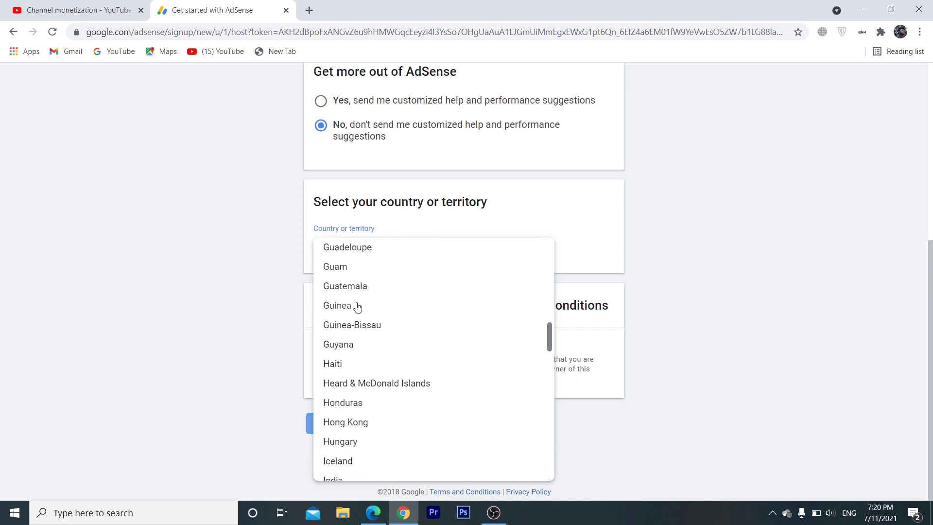
scroll(357, 306, "down", 3)
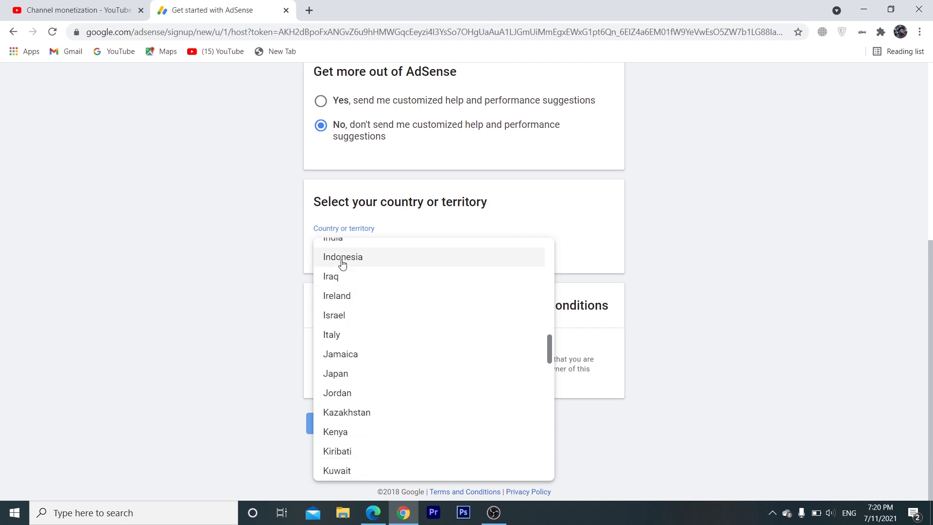
scroll(343, 265, "up", 1)
left_click(342, 299)
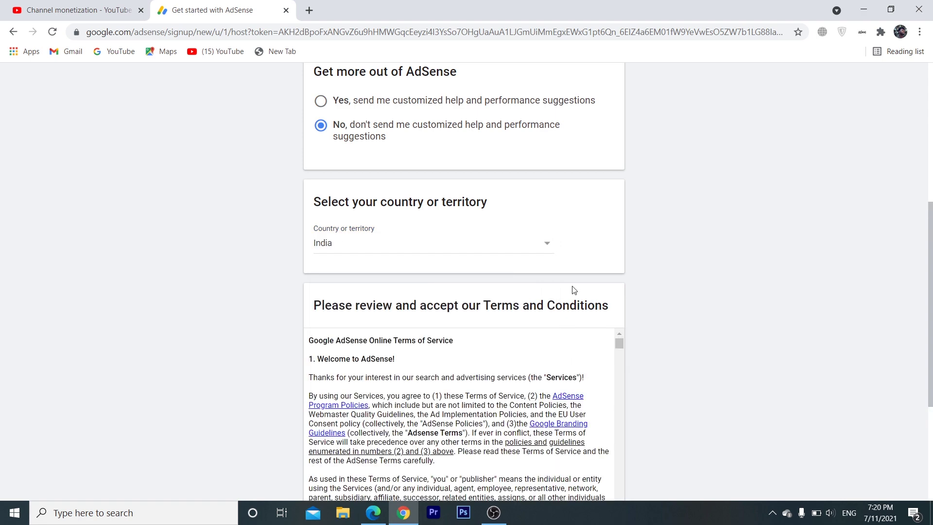
Step: Go through the AdSense Terms and Conditions to the end, accept the agreement, and create the account
scroll(666, 251, "down", 4)
scroll(620, 165, "down", 3)
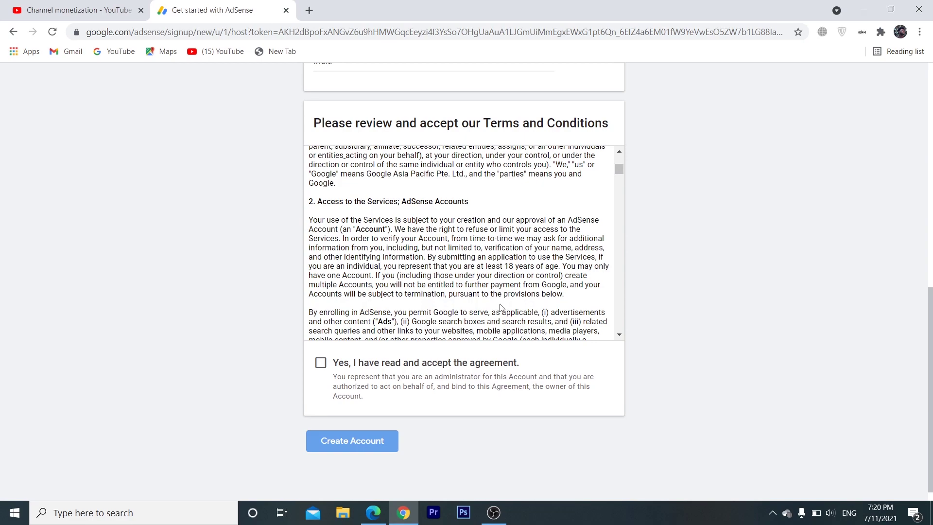
left_click_drag(620, 174, 630, 331)
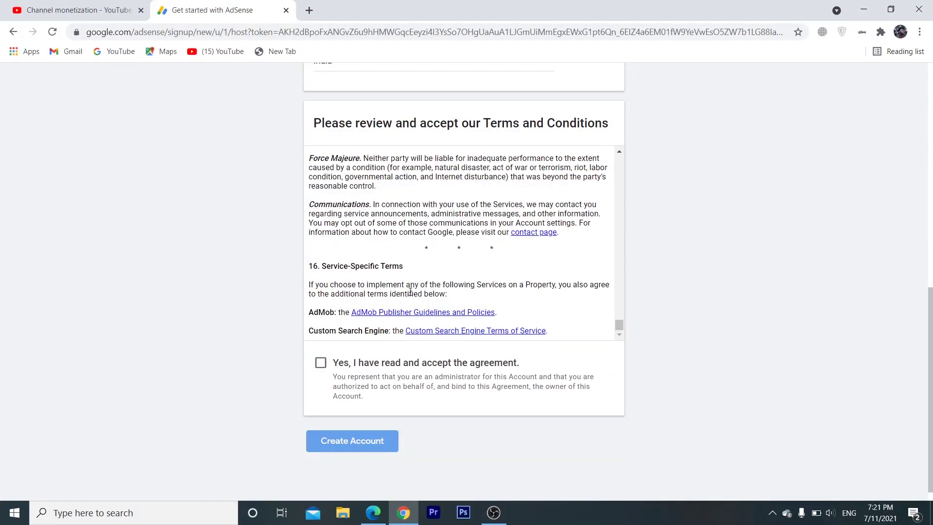
left_click(321, 362)
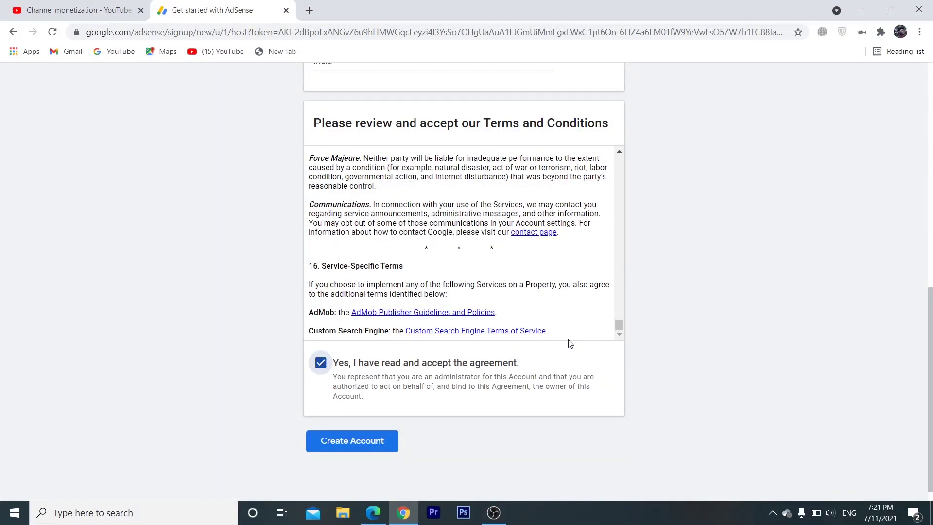
scroll(570, 343, "down", 1)
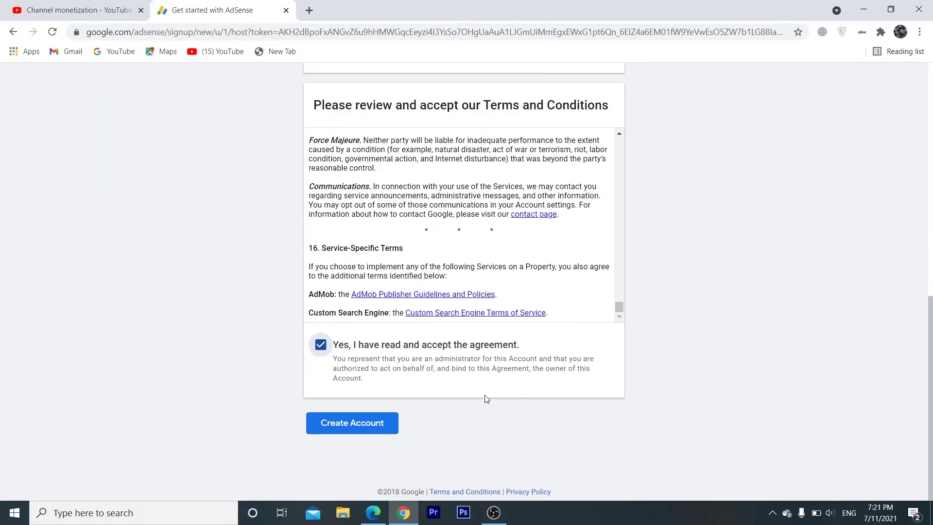
left_click(359, 427)
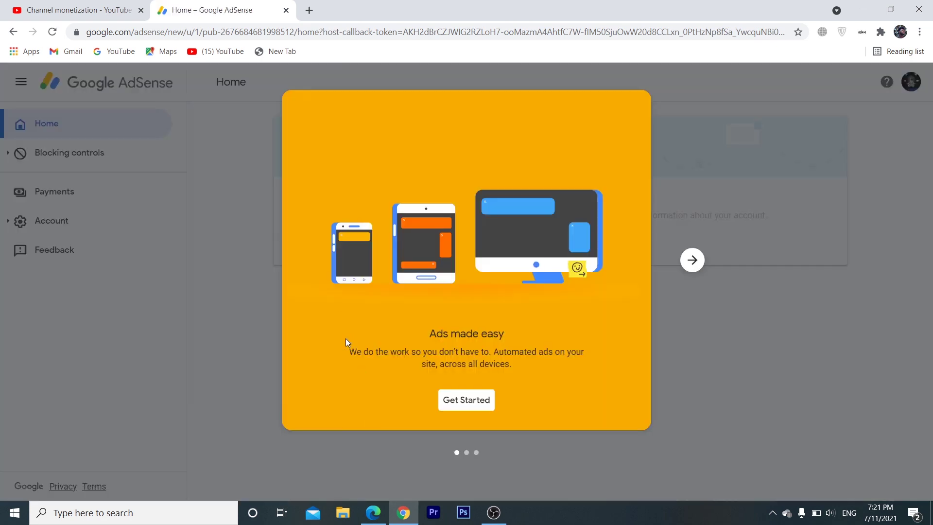
Step: Dismiss the "Ads made easy" introduction and open the payments profile's name and address for editing
left_click(472, 404)
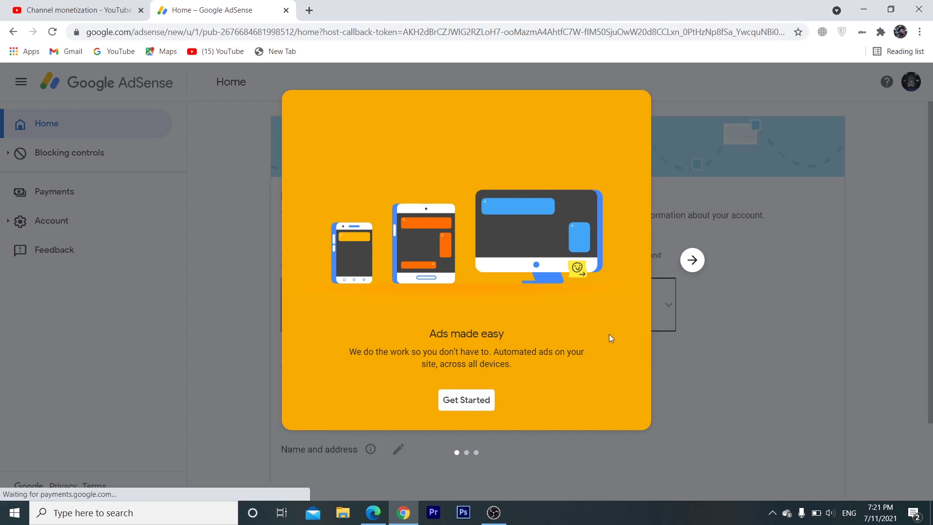
left_click(477, 399)
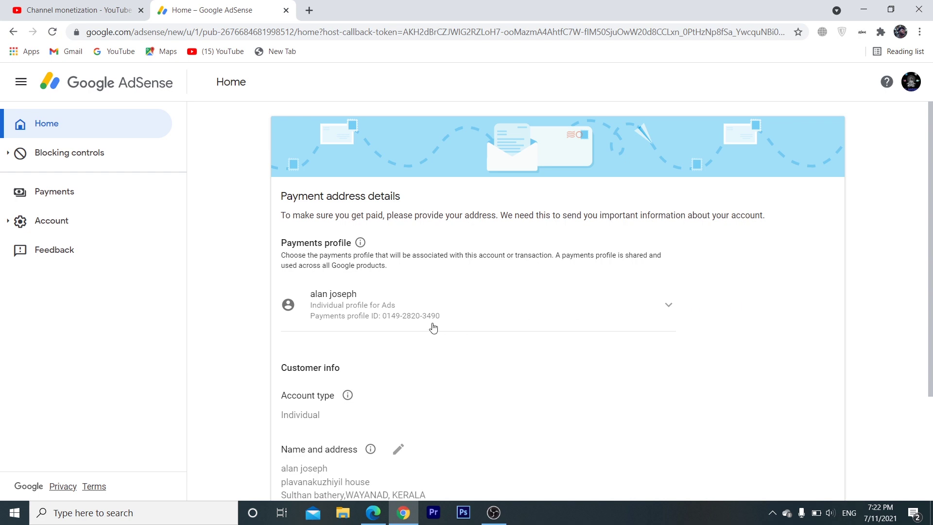
scroll(711, 350, "down", 3)
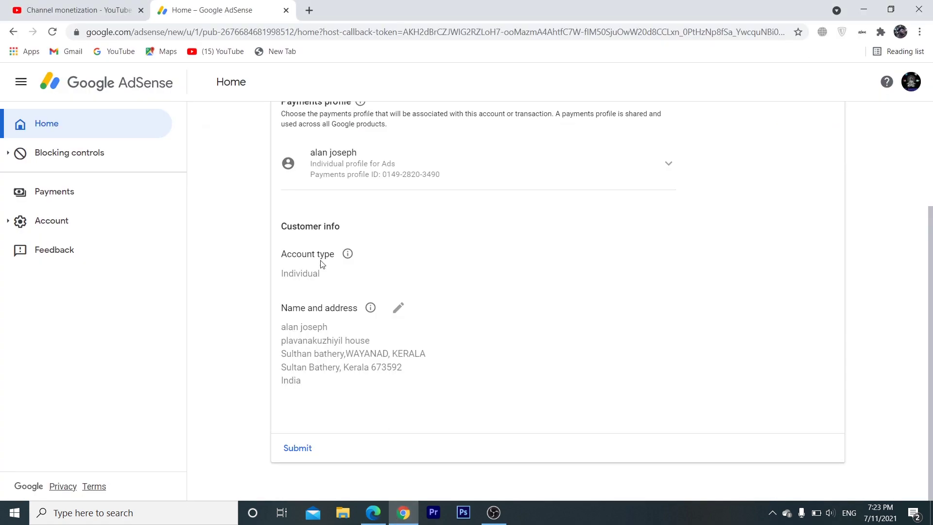
left_click(397, 308)
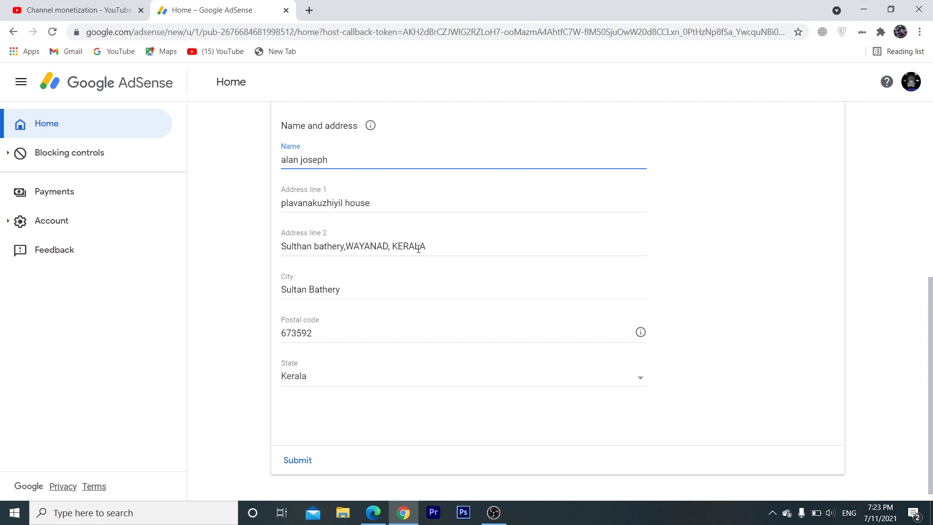
Step: Capitalize the first letter of the account holder's name in the payments profile's name and address
scroll(357, 312, "down", 1)
scroll(341, 320, "up", 5)
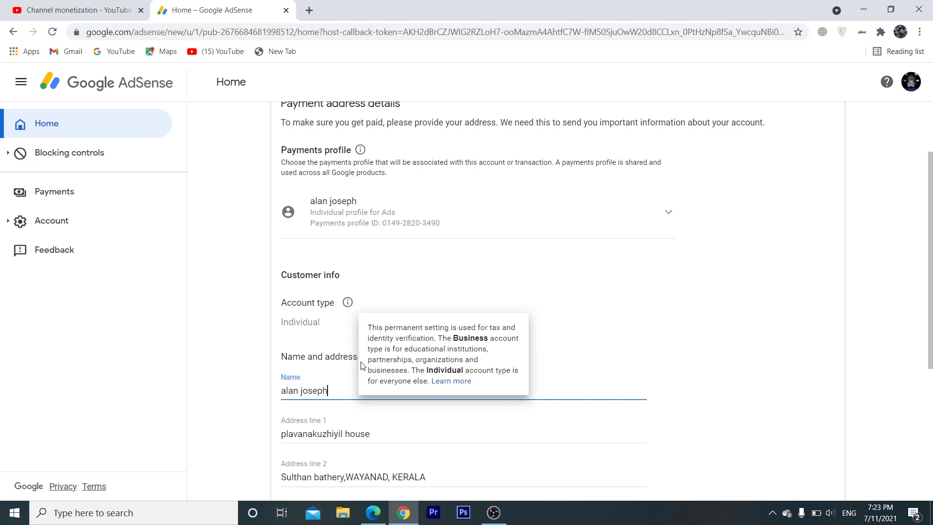
scroll(361, 362, "down", 2)
scroll(361, 362, "down", 1)
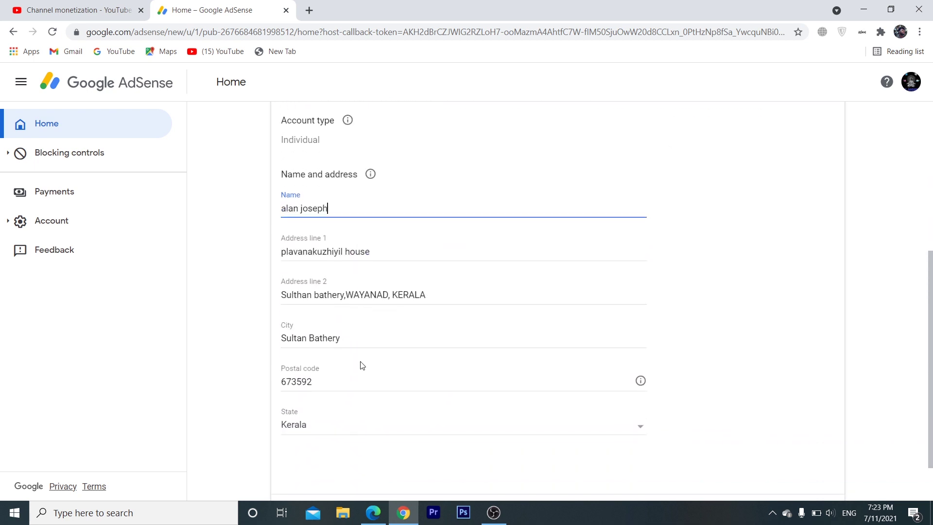
left_click(287, 209)
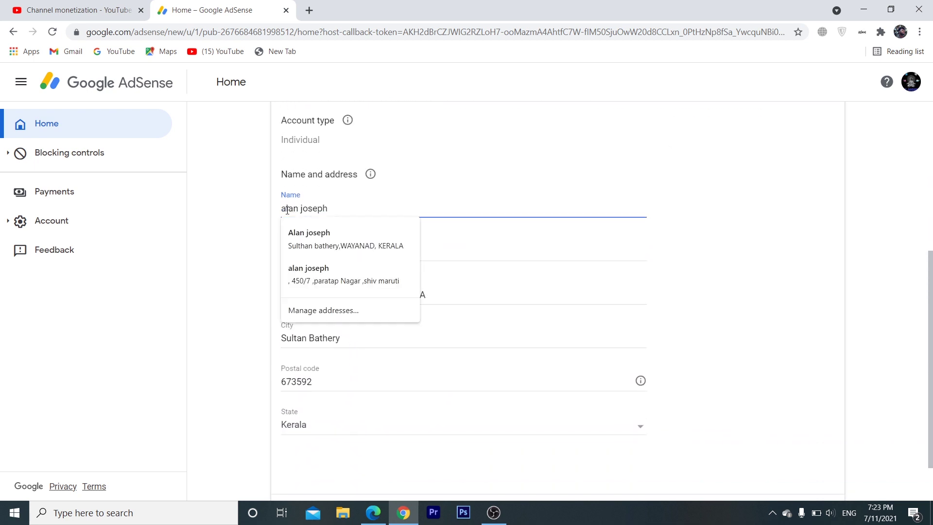
key("BackSpace")
key("BackSpace")
type("Al")
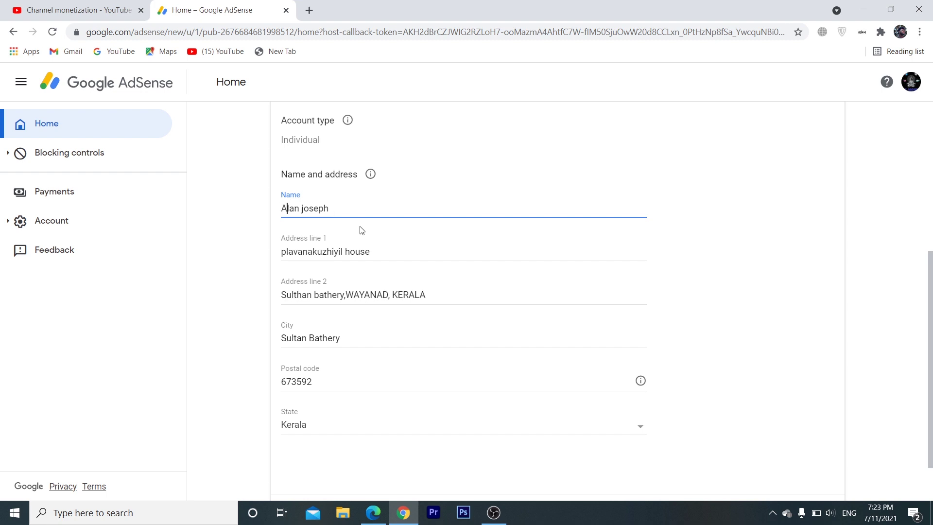
left_click(367, 209)
left_click(713, 219)
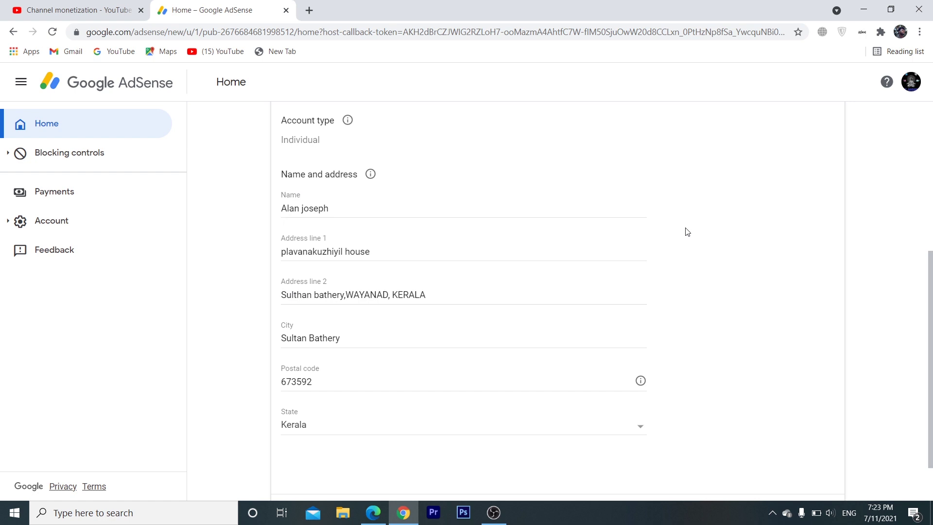
Step: Submit the payment address details with the account holder's state selected and follow the redirect back to the YouTube host
left_click(331, 422)
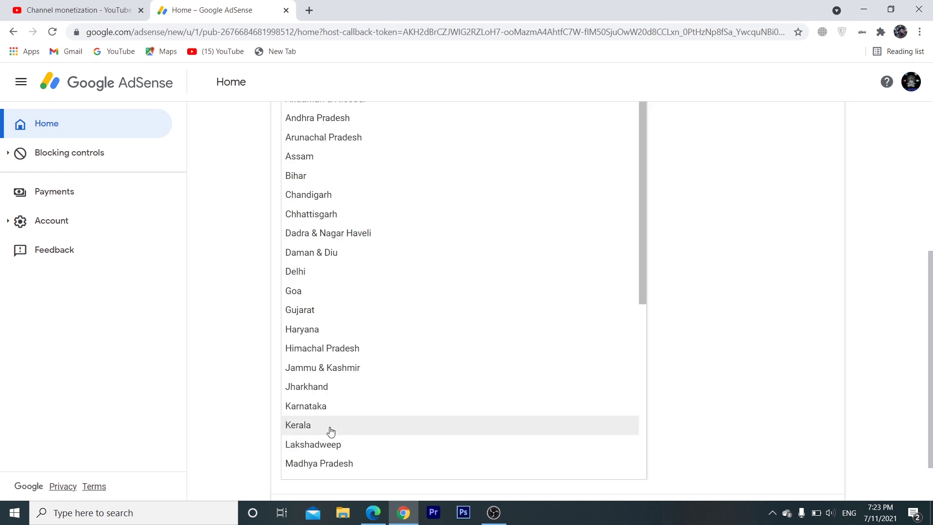
left_click(331, 431)
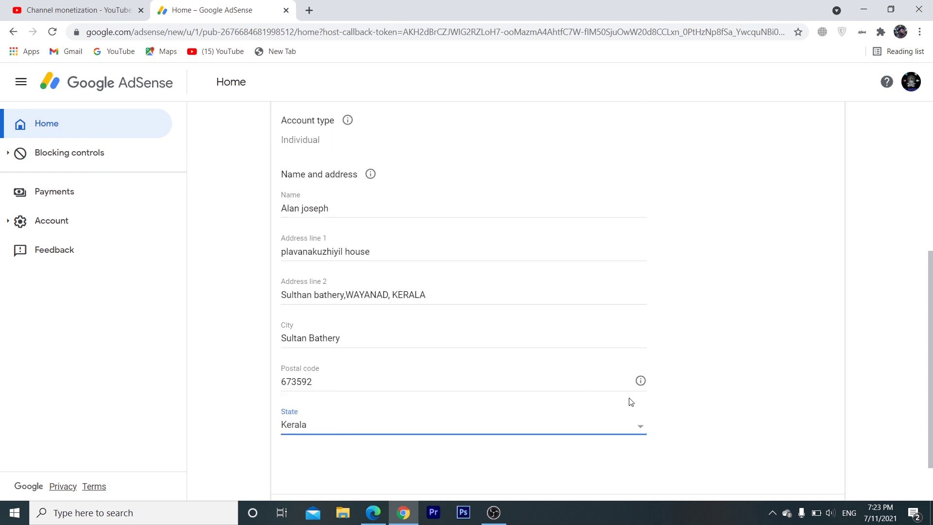
scroll(700, 370, "down", 1)
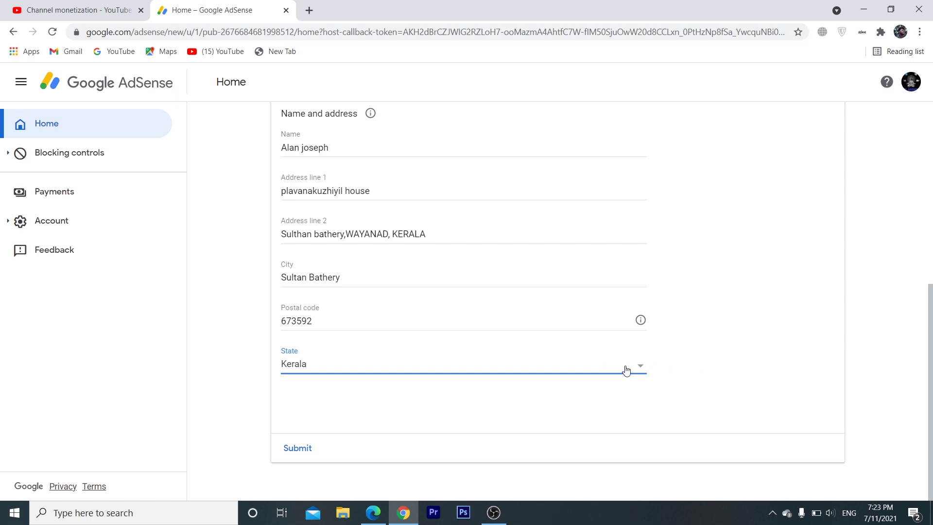
left_click(299, 448)
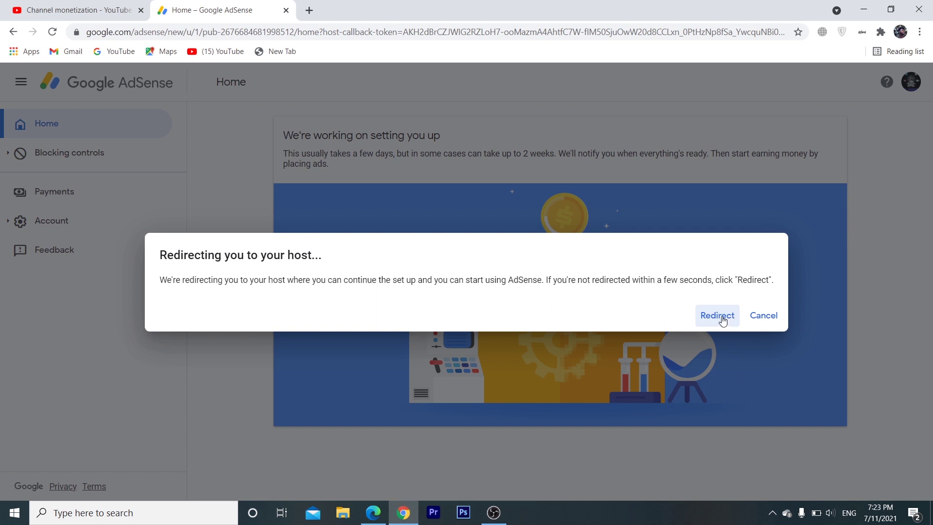
left_click(722, 317)
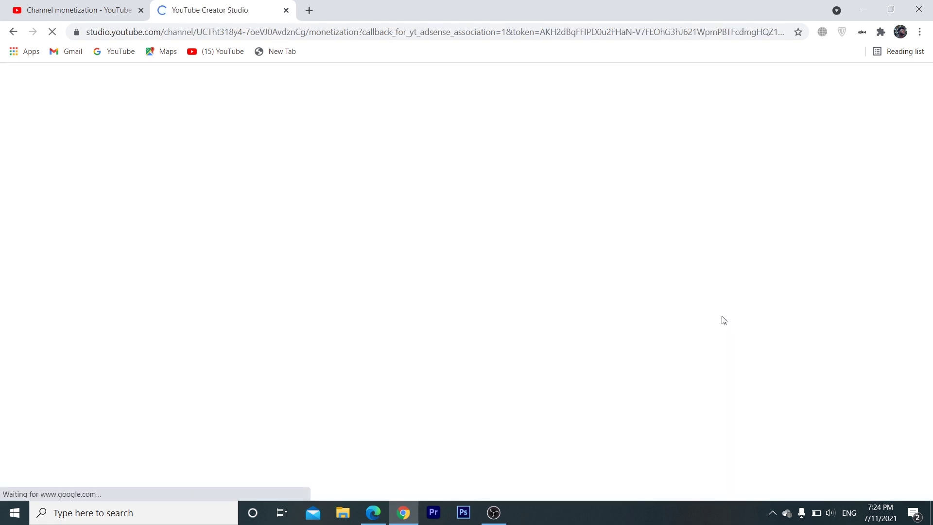
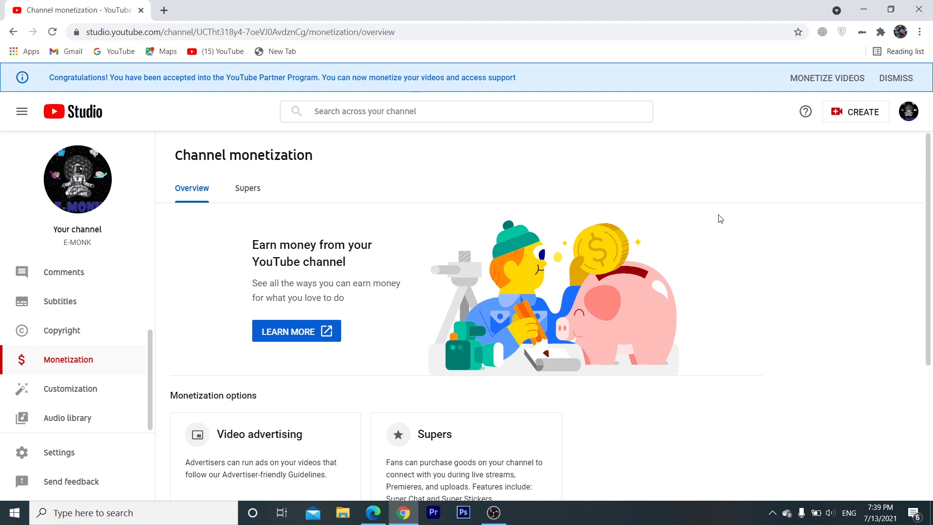
Step: Open the further information on Video advertising and look through the Advertiser-friendly content guidelines
scroll(720, 218, "down", 1)
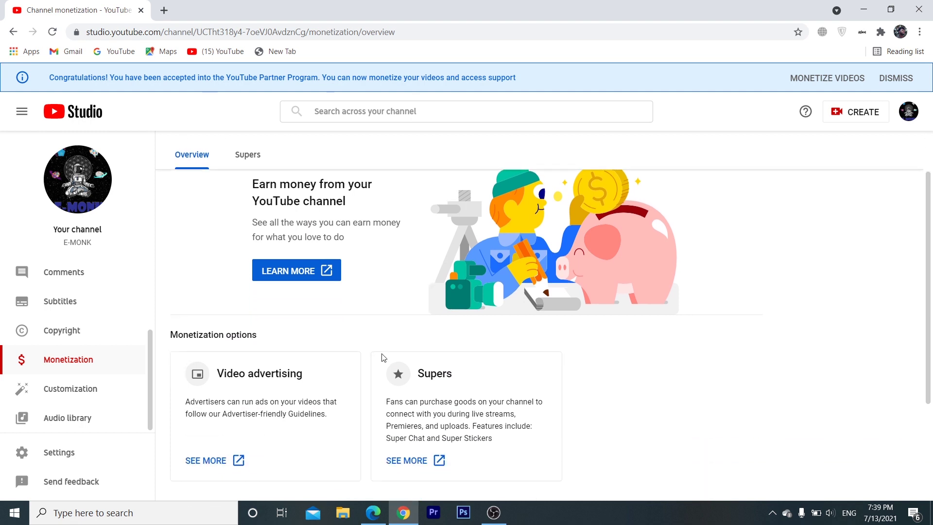
mouse_move(929, 210)
left_mouse_down()
mouse_move(931, 305)
mouse_move(930, 207)
left_mouse_up()
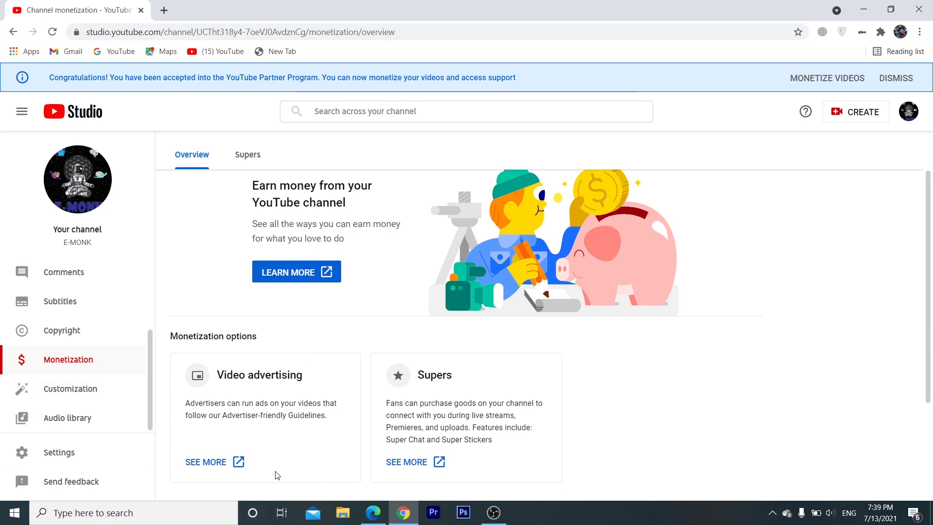
left_click(214, 461)
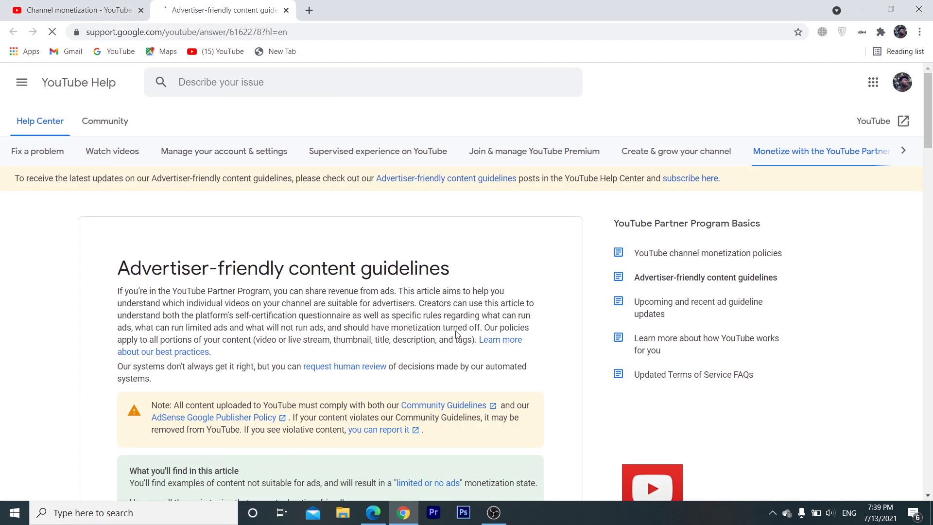
scroll(535, 292, "down", 5)
scroll(535, 291, "down", 10)
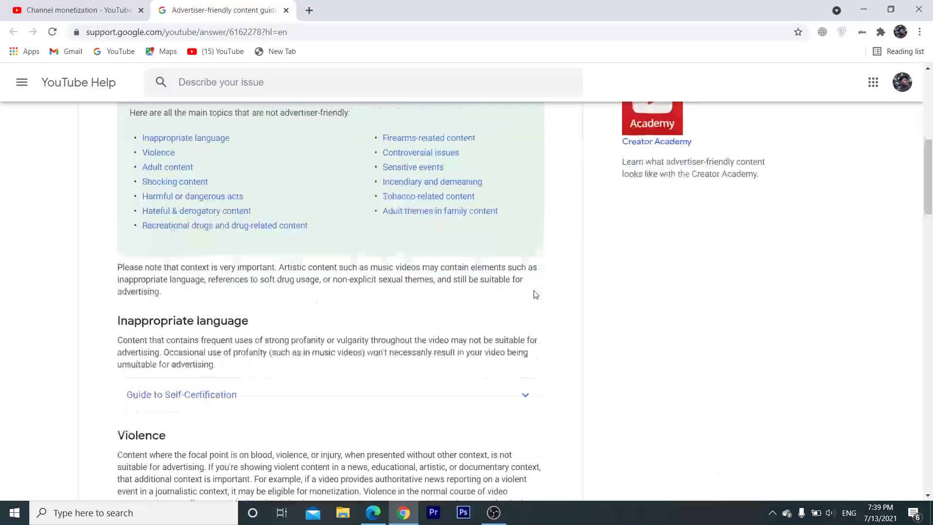
scroll(535, 295, "down", 10)
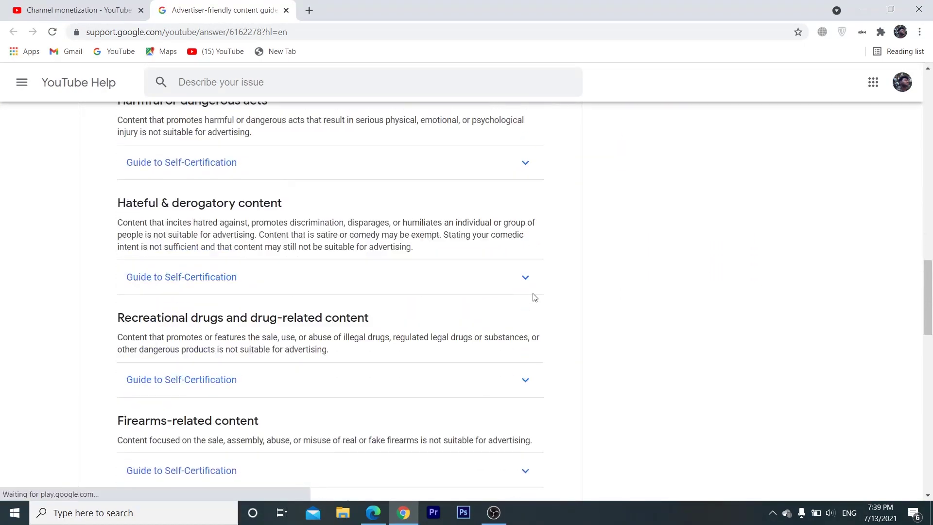
scroll(535, 295, "up", 12)
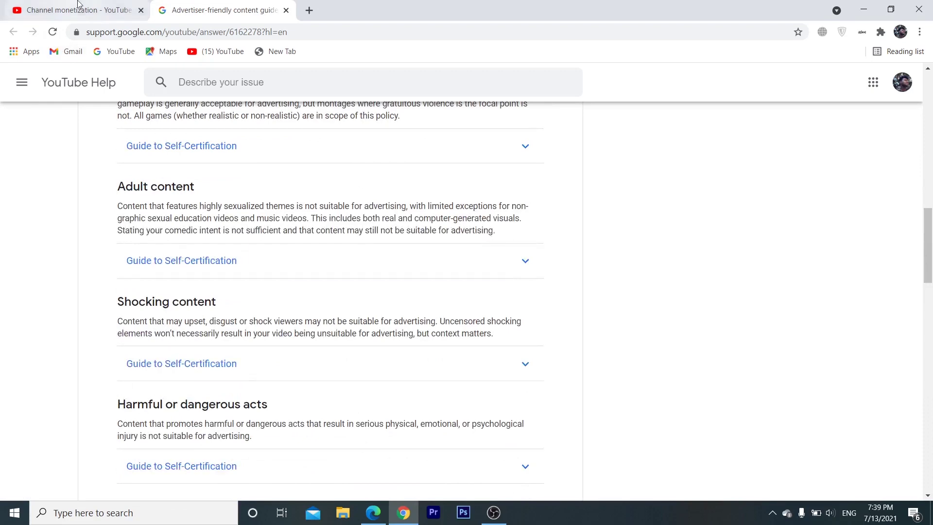
Step: Return to the Channel monetization overview and review its monetization options, YouTube Partner Program Options, and acceptance notice
left_click(73, 16)
scroll(546, 286, "up", 1)
scroll(546, 282, "down", 4)
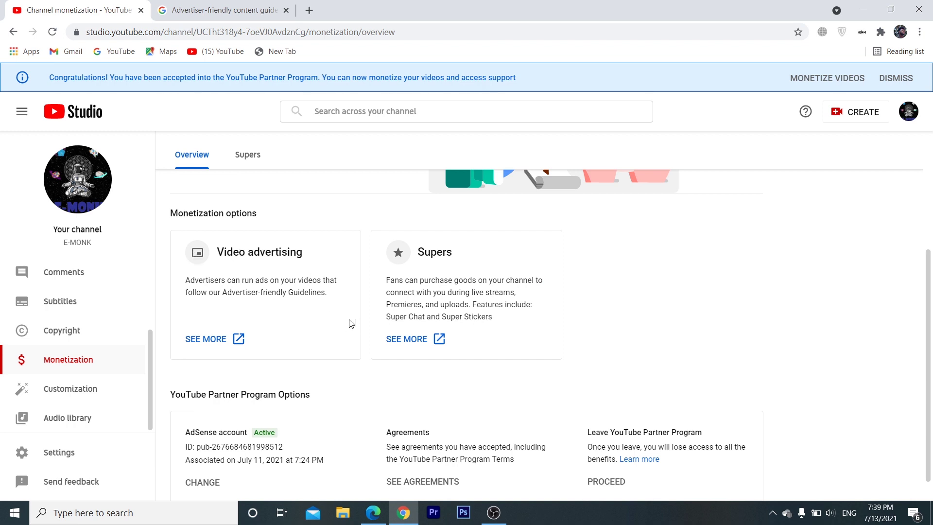
scroll(287, 304, "up", 3)
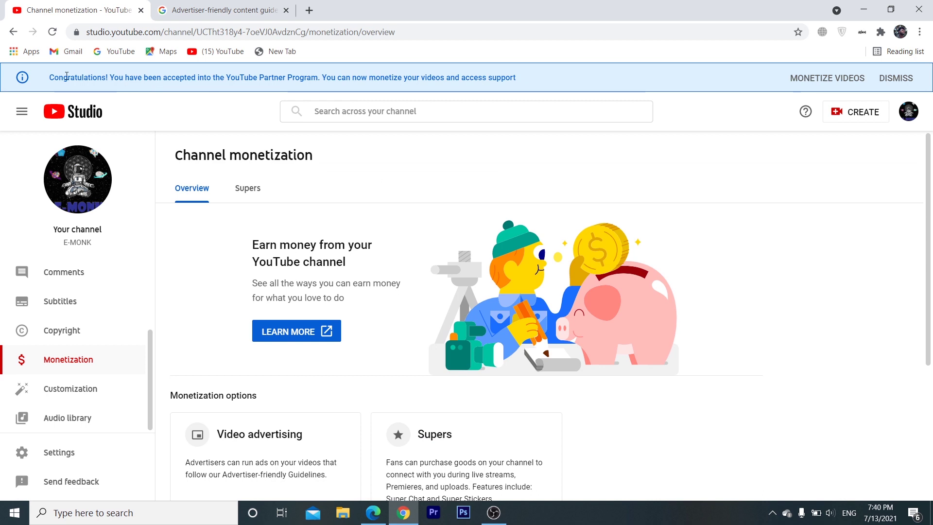
left_click_drag(50, 75, 516, 80)
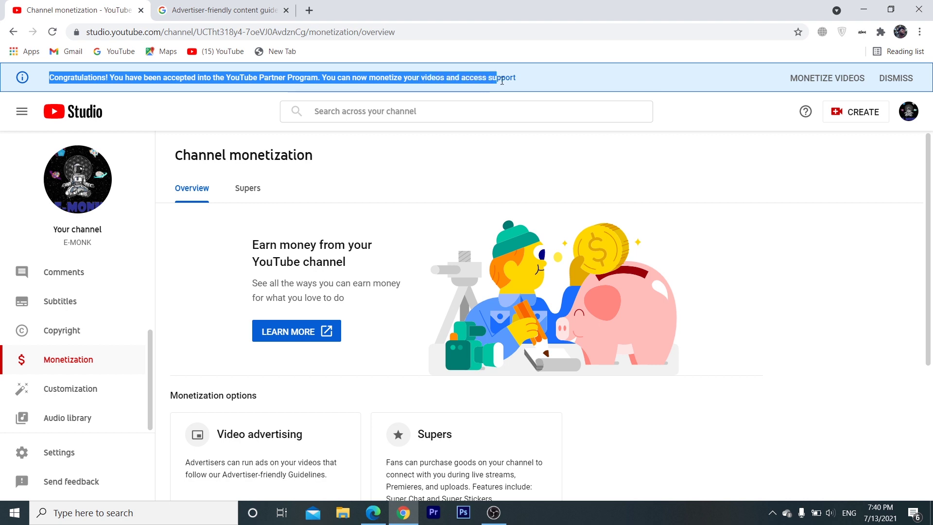
Step: Close the guidelines page and apply monetization preferences with Monetize all videos now, keeping all ad types and ads during video enabled
left_click(836, 79)
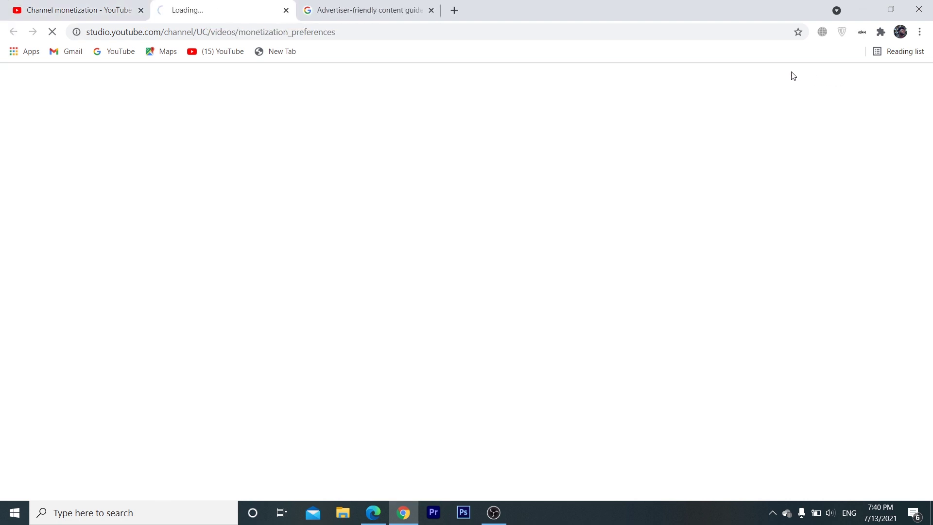
left_click(431, 10)
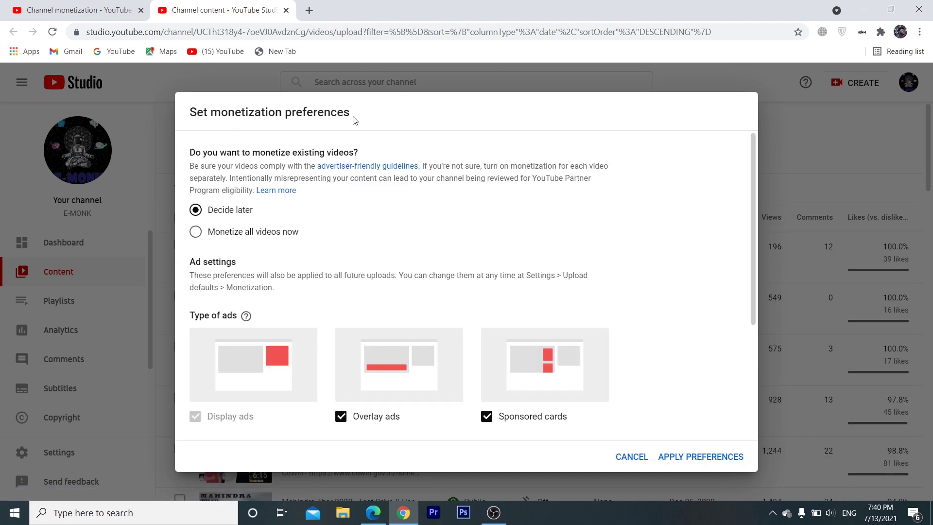
left_click(198, 237)
scroll(372, 339, "down", 4)
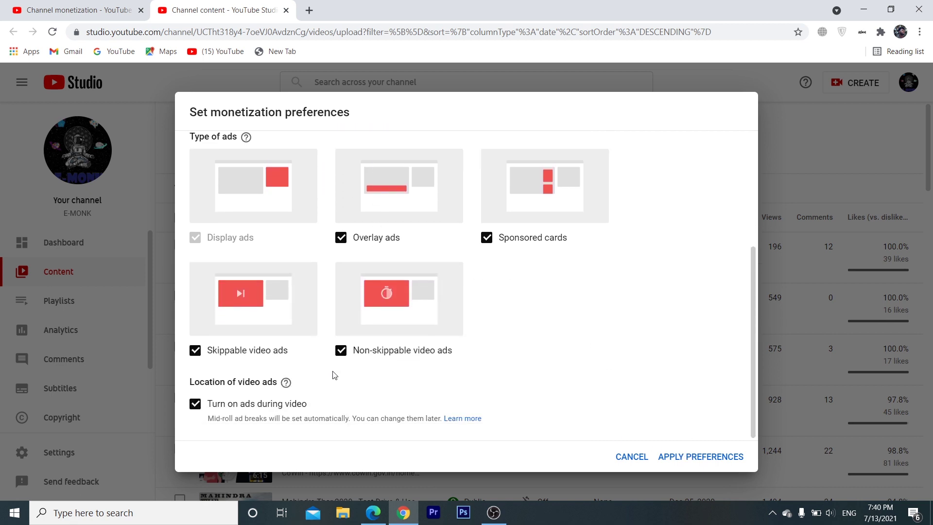
left_click(708, 460)
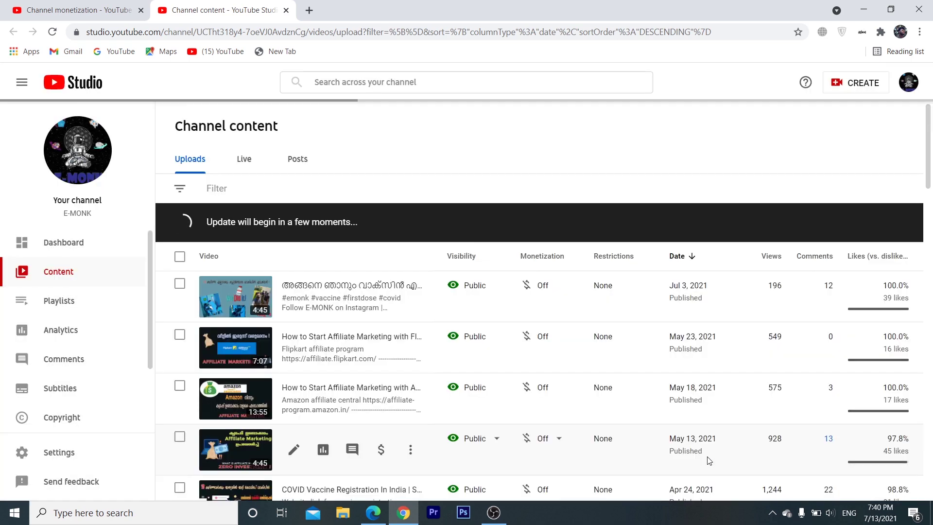
Step: Check the monetization status of the uploaded videos throughout the Channel content list and reload the page
scroll(555, 444, "down", 6)
scroll(557, 409, "down", 7)
scroll(557, 384, "down", 10)
scroll(557, 381, "down", 4)
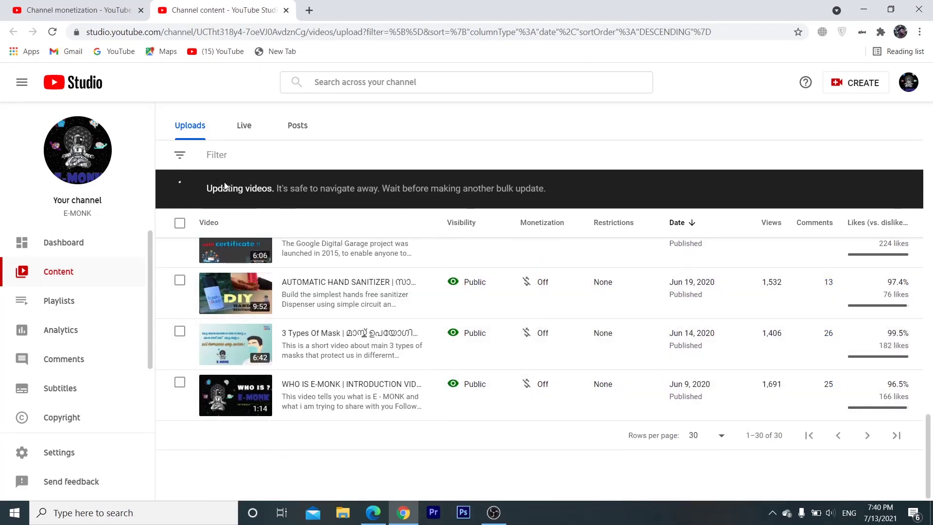
scroll(593, 297, "up", 10)
scroll(574, 295, "up", 10)
scroll(560, 288, "up", 10)
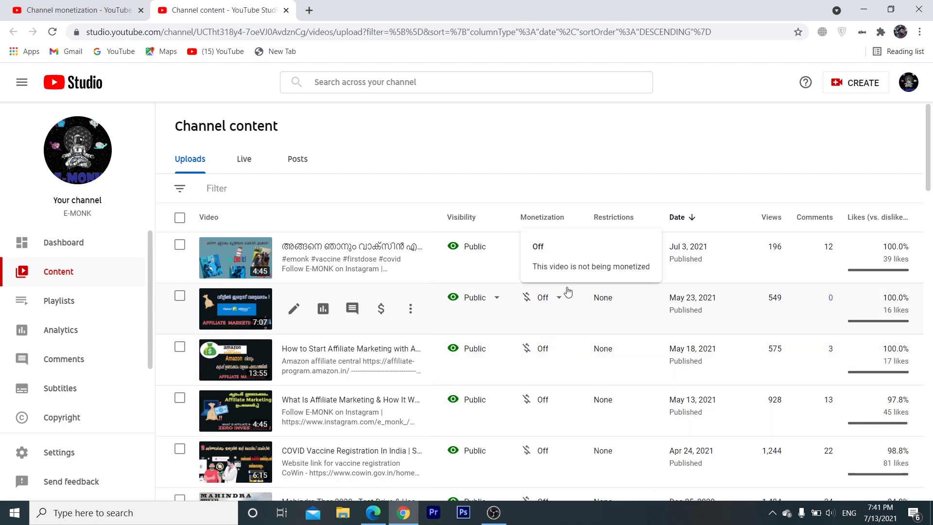
scroll(597, 257, "down", 13)
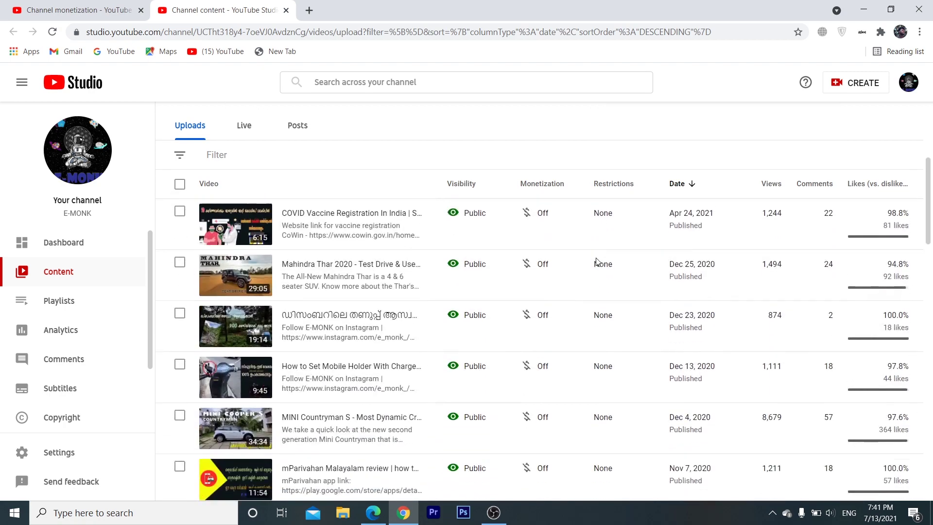
left_click(53, 33)
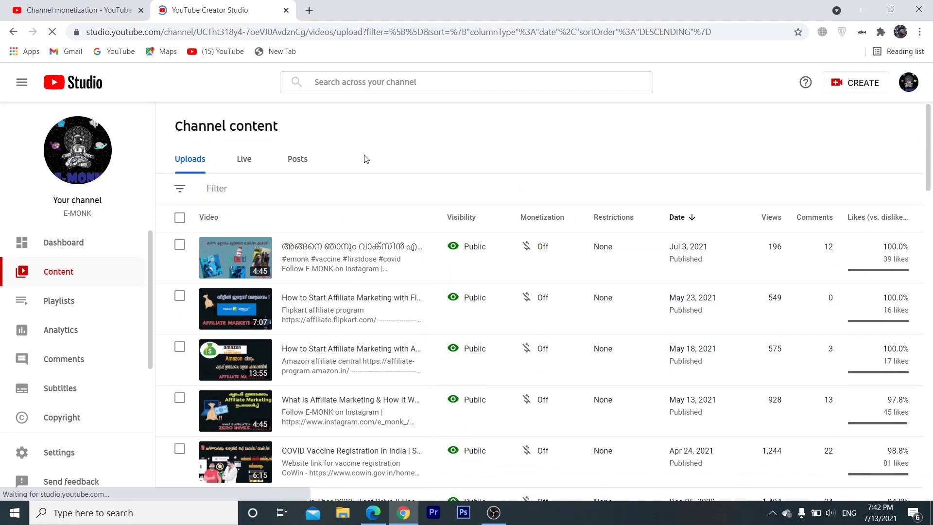